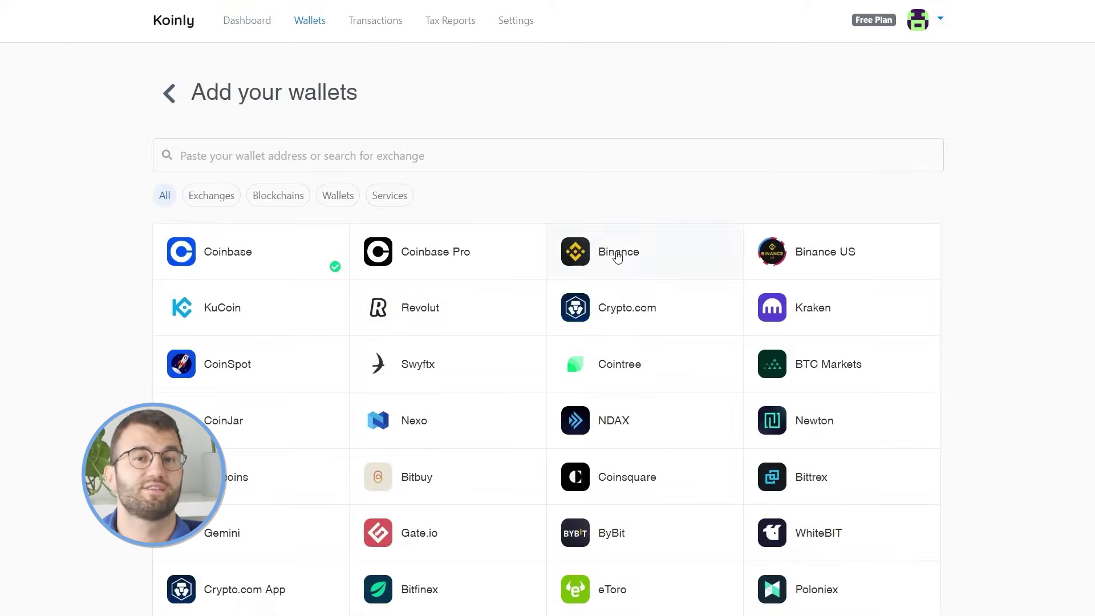
- Open the Binance tile in Koinly and scroll through the supported exchange integrations
{"action": "left_click", "coordinate": [614, 252]}
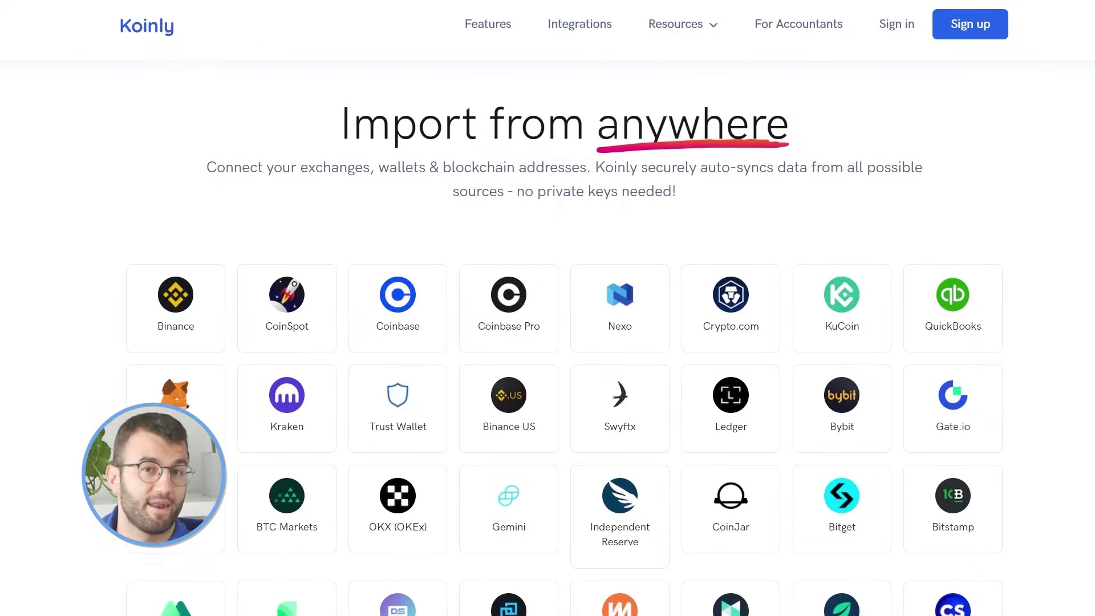
{"action": "scroll", "coordinate": [547, 342], "scroll_direction": "down", "scroll_amount": 3}
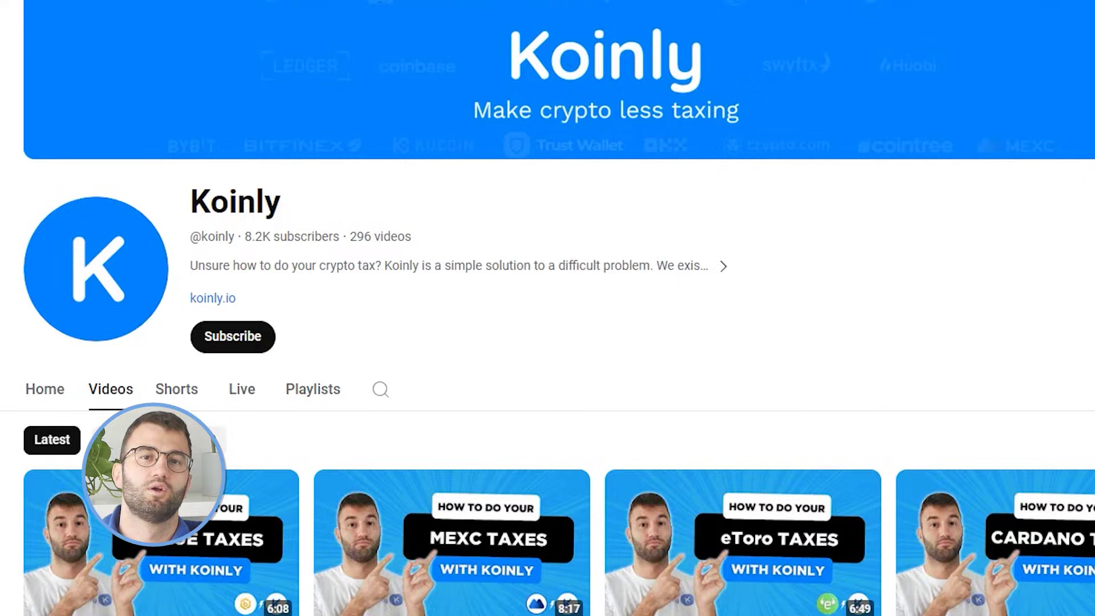
- Scroll through the Koinly channel's exchange-specific crypto tax guide videos
{"action": "scroll", "coordinate": [547, 342], "scroll_direction": "down", "scroll_amount": 4}
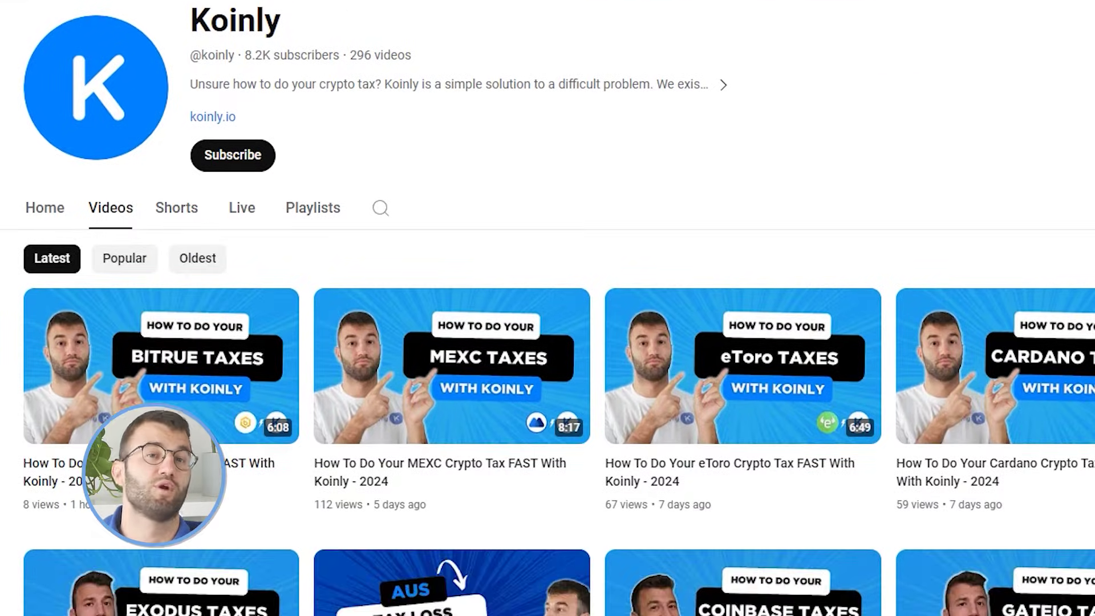
{"action": "scroll", "coordinate": [548, 342], "scroll_direction": "down", "scroll_amount": 6}
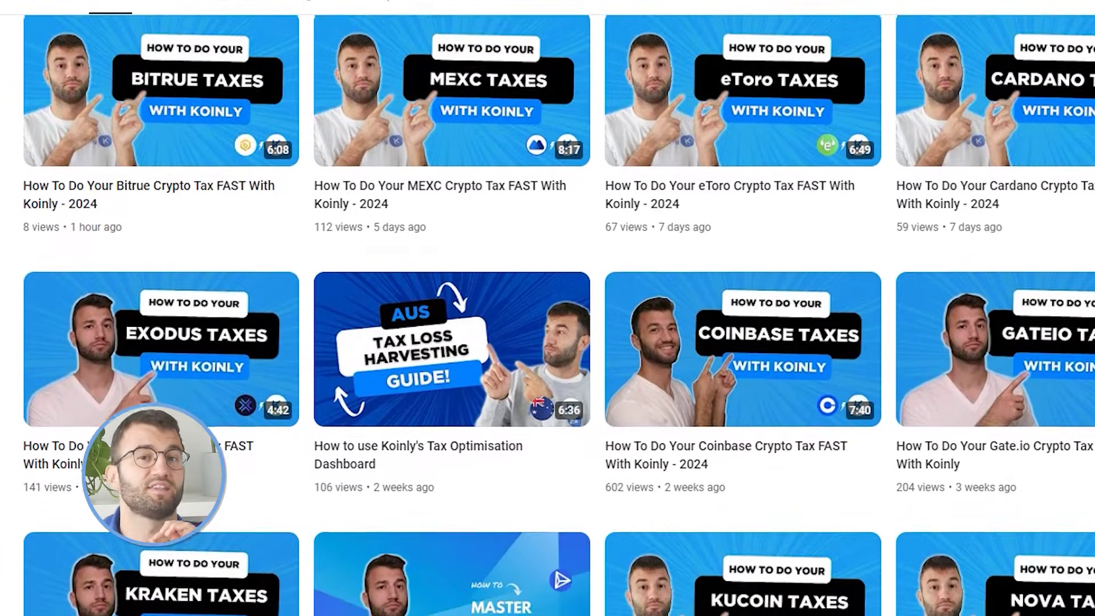
{"action": "scroll", "coordinate": [547, 342], "scroll_direction": "down", "scroll_amount": 7}
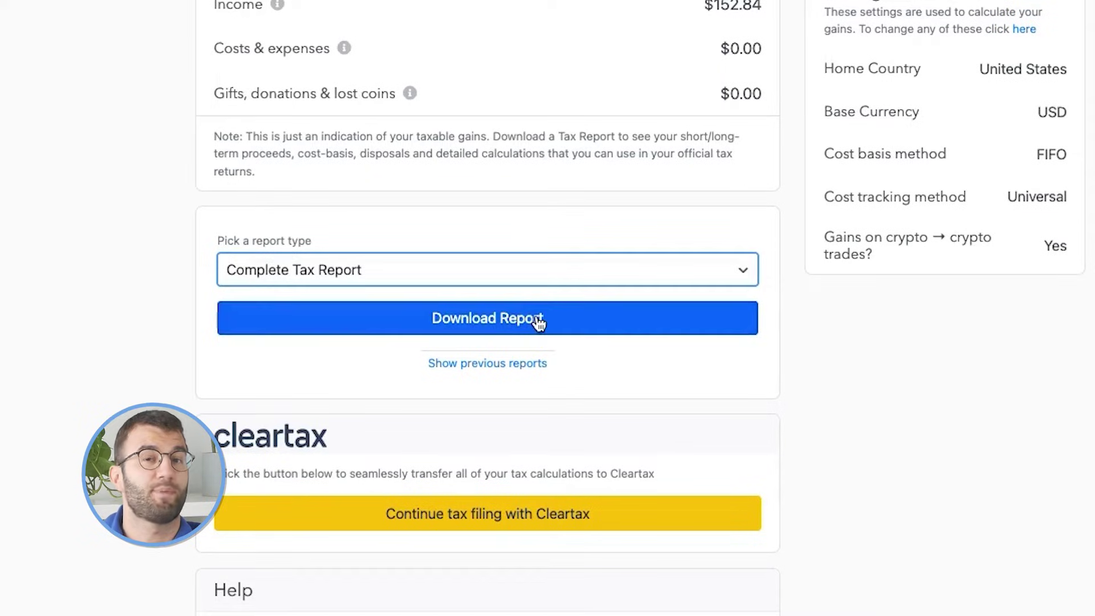
- Choose Complete Tax Report as the Koinly report type
{"action": "left_click", "coordinate": [536, 317]}
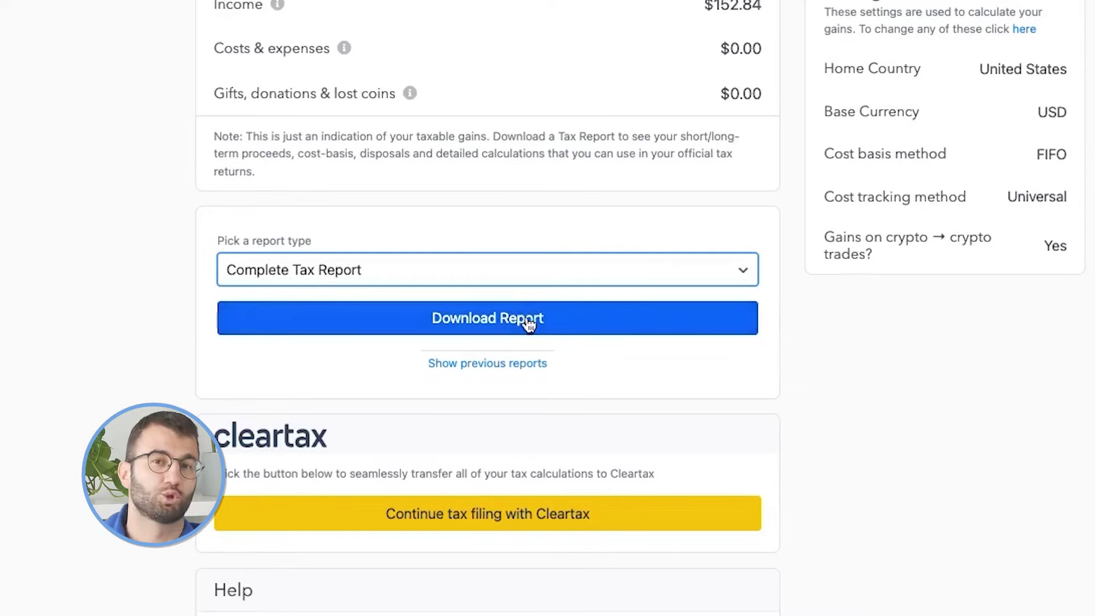
- Download the Complete Tax Report from Koinly
{"action": "left_click", "coordinate": [537, 319]}
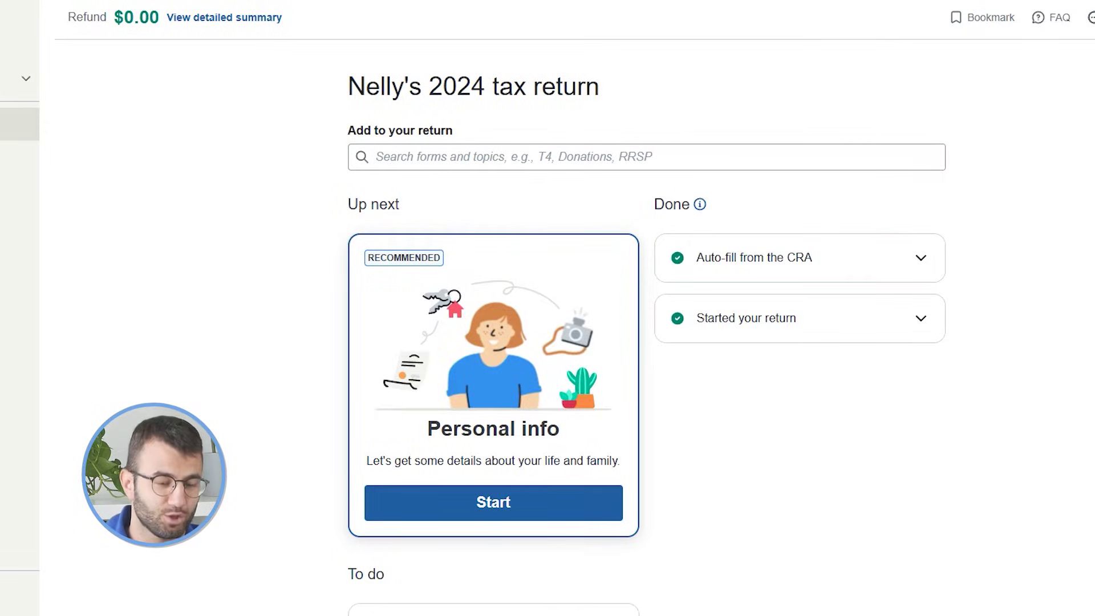
- Search the return for 'capital gains' and open 'Capital gains and capital gains deduction'
{"action": "left_click", "coordinate": [400, 157]}
{"action": "type", "text": "capital gains"}
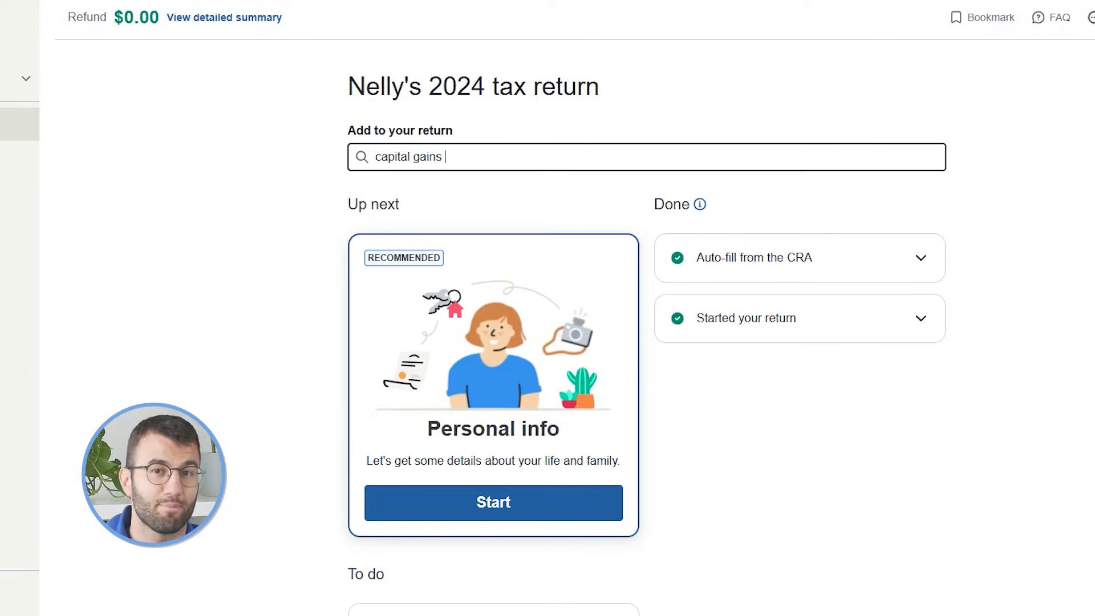
{"action": "key", "text": "Down"}
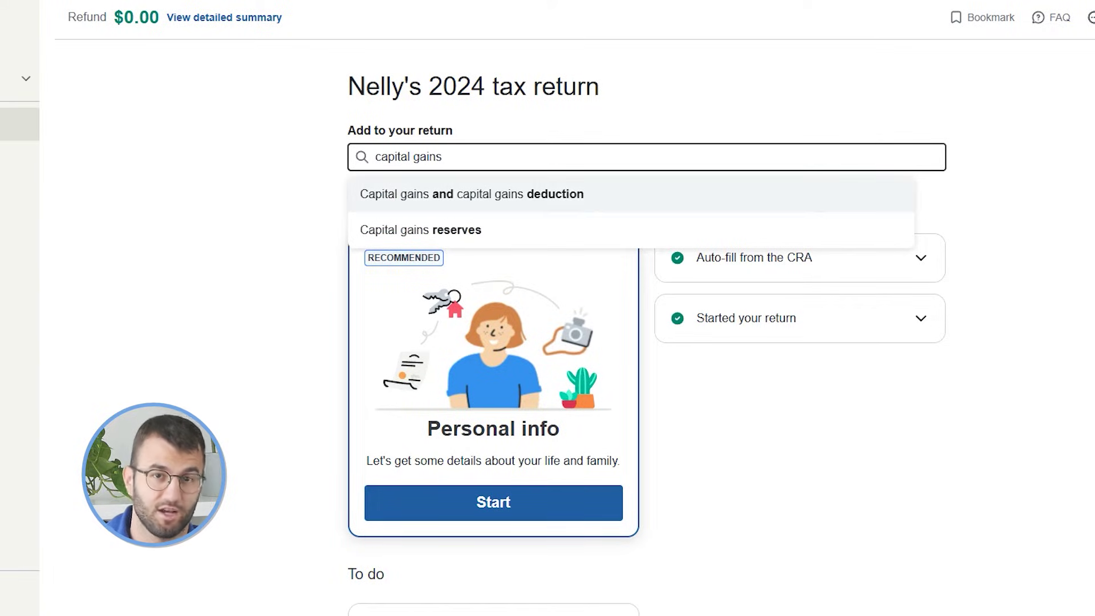
{"action": "key", "text": "Return"}
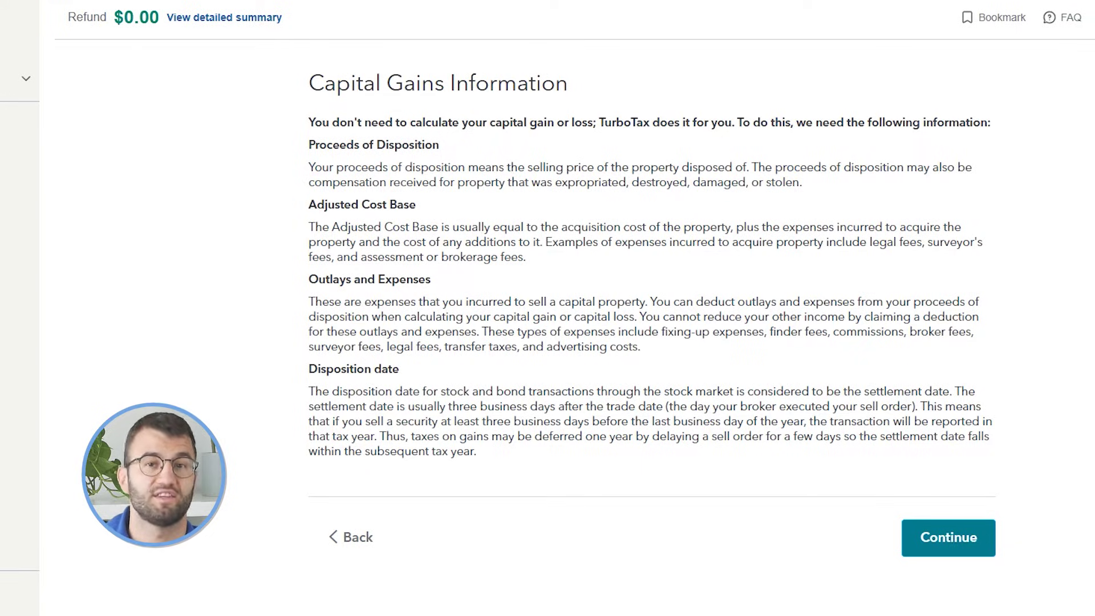
- Continue past the information page and mark that stocks or crypto were sold
{"action": "left_click", "coordinate": [948, 538]}
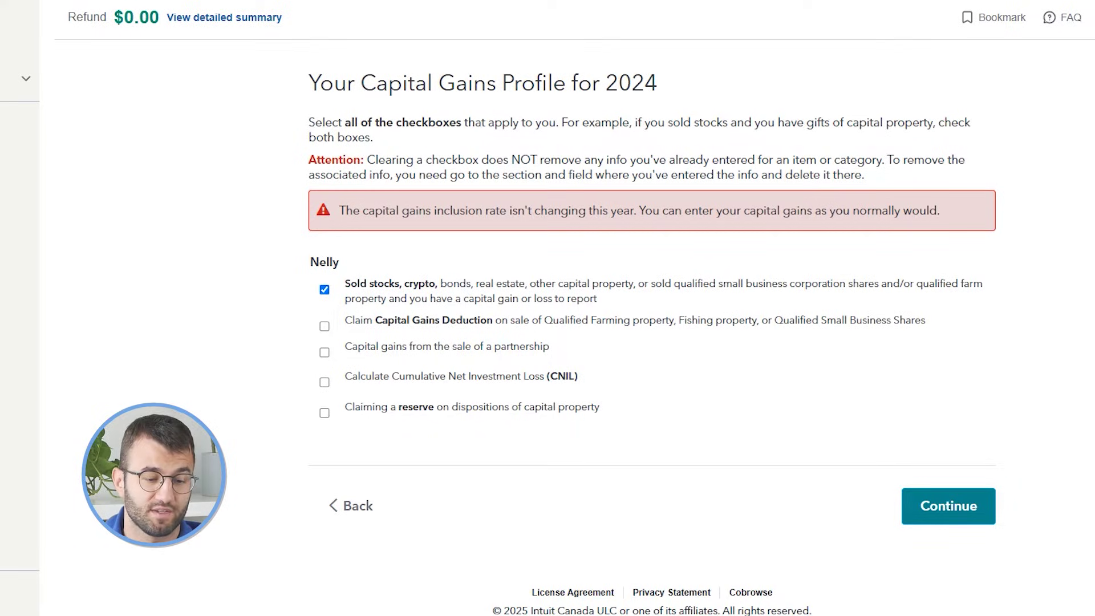
{"action": "left_click_drag", "start_coordinate": [344, 283], "coordinate": [596, 298]}
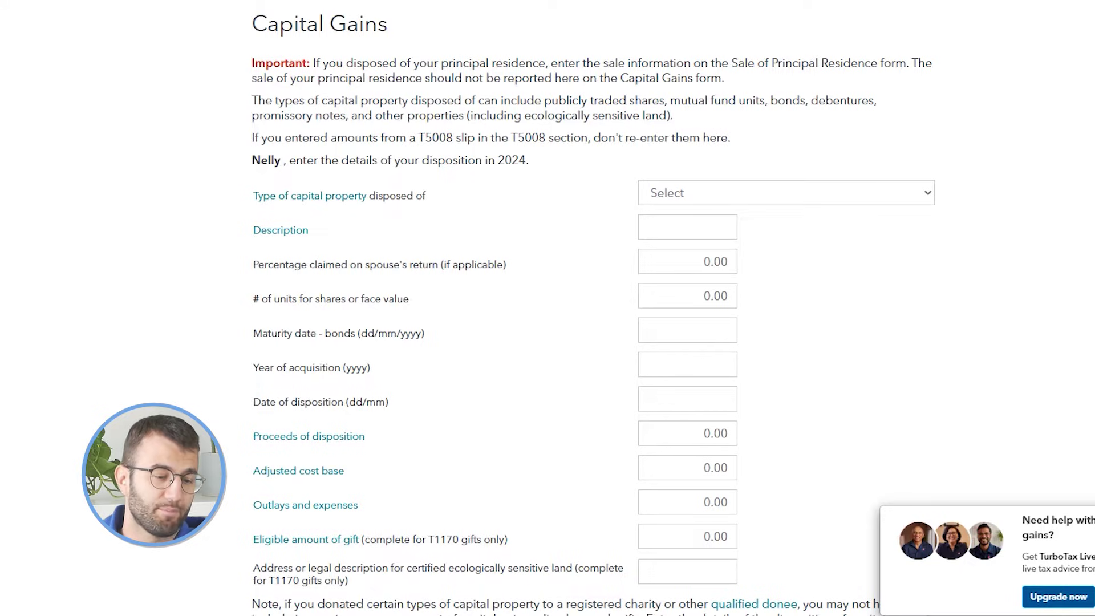
- Review the Capital Gains form fields and open the Type of capital property list
{"action": "scroll", "coordinate": [593, 314], "scroll_direction": "down", "scroll_amount": 1}
{"action": "scroll", "coordinate": [593, 313], "scroll_direction": "up", "scroll_amount": 1}
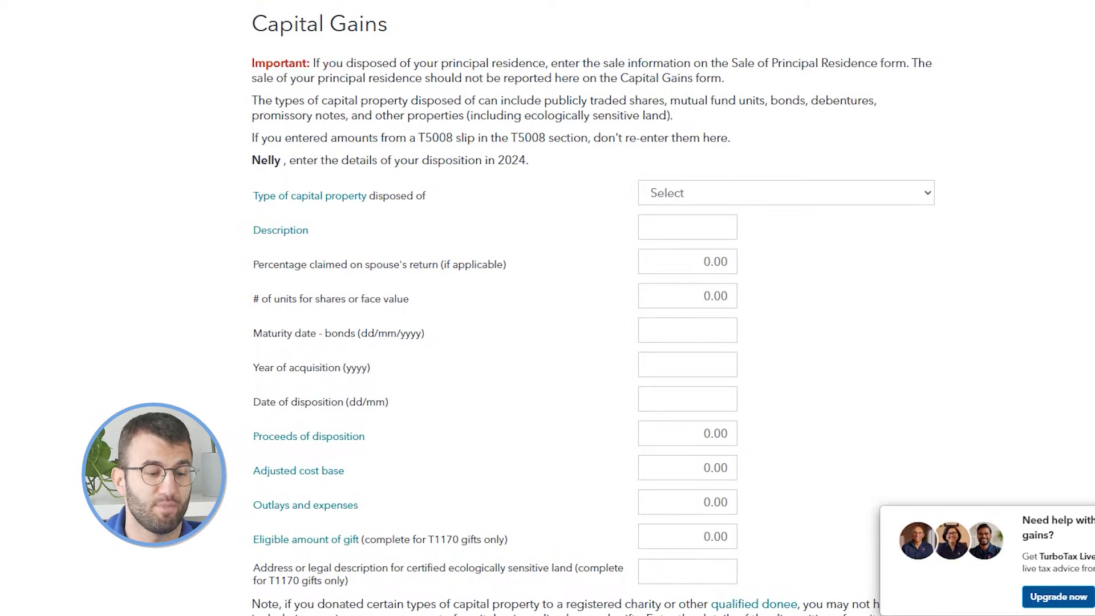
{"action": "scroll", "coordinate": [594, 308], "scroll_direction": "down", "scroll_amount": 1}
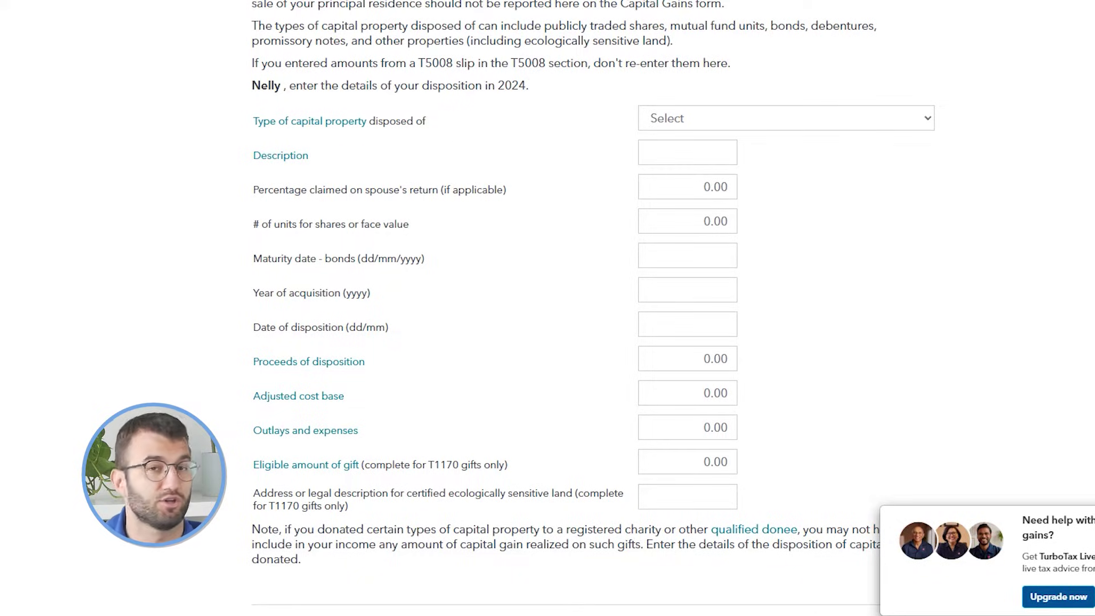
{"action": "left_click_drag", "start_coordinate": [254, 190], "coordinate": [506, 190]}
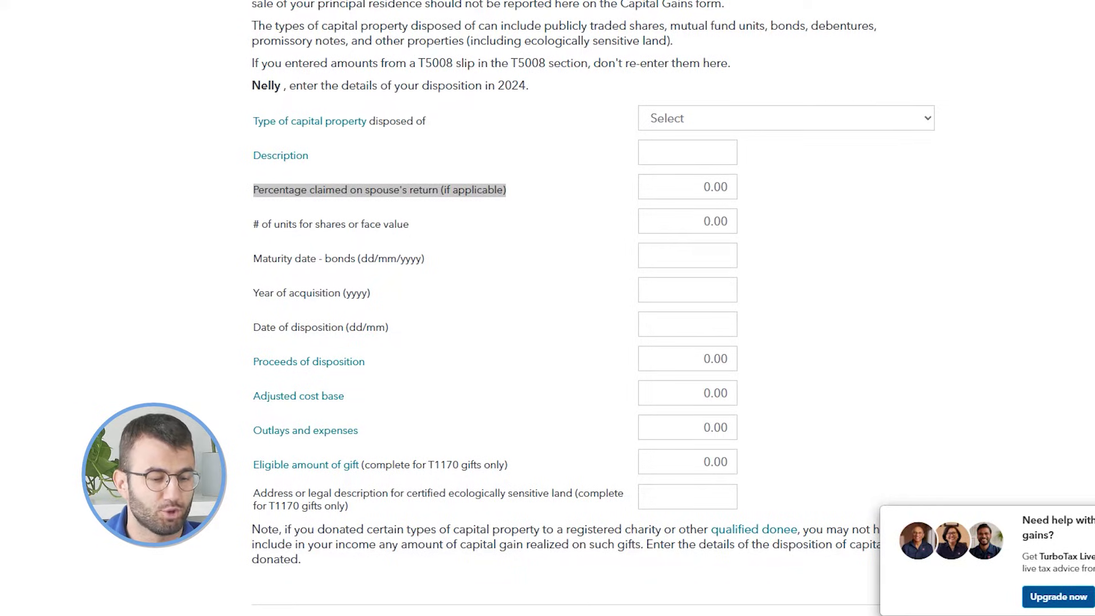
{"action": "left_click", "coordinate": [786, 118]}
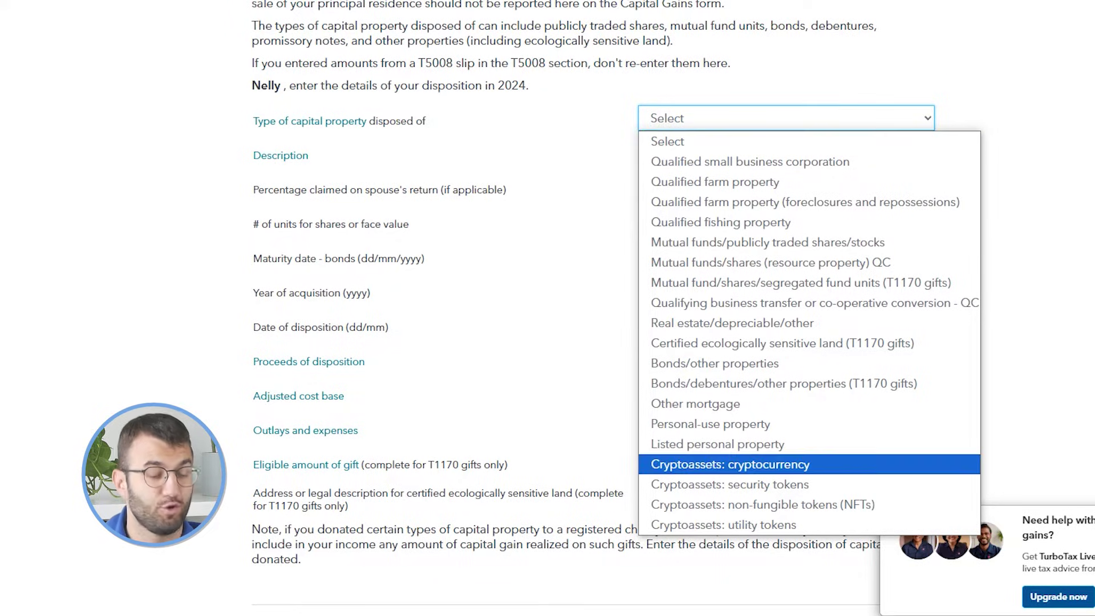
- Select Cryptoassets: cryptocurrency and paste the Koinly proceeds of 272,356.43
{"action": "key", "text": "Return"}
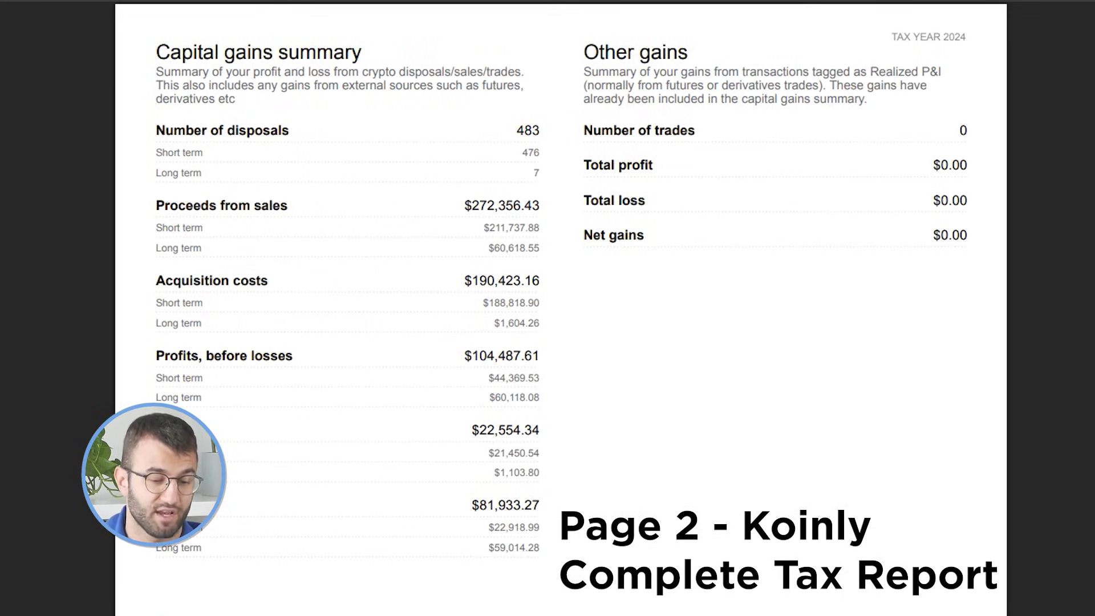
{"action": "left_click_drag", "start_coordinate": [465, 206], "coordinate": [539, 205]}
{"action": "key", "text": "ctrl+c"}
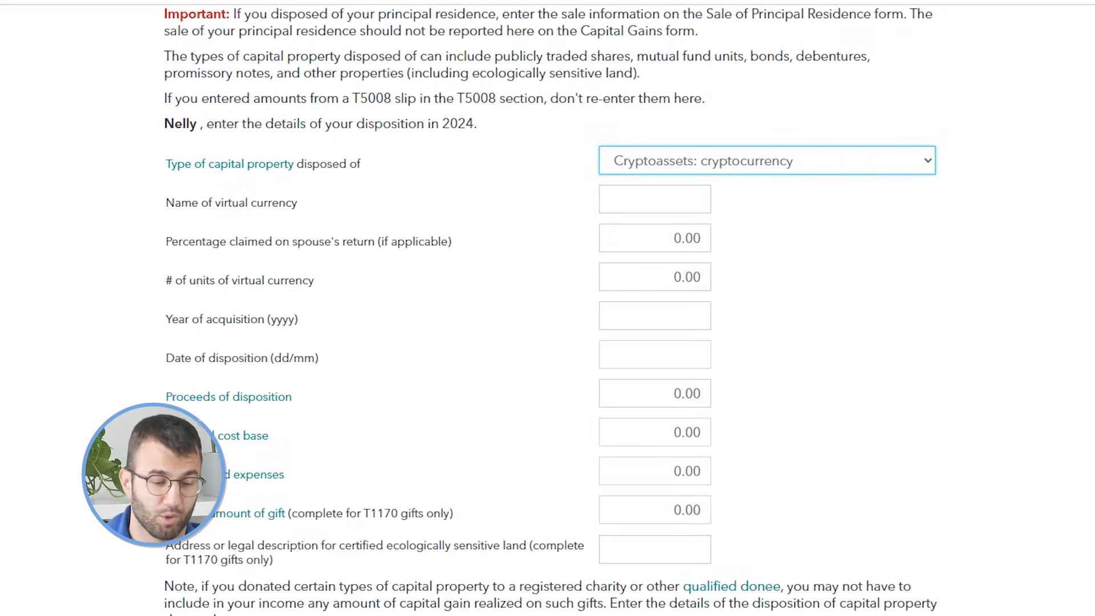
{"action": "left_click", "coordinate": [655, 393]}
{"action": "key", "text": "ctrl+v"}
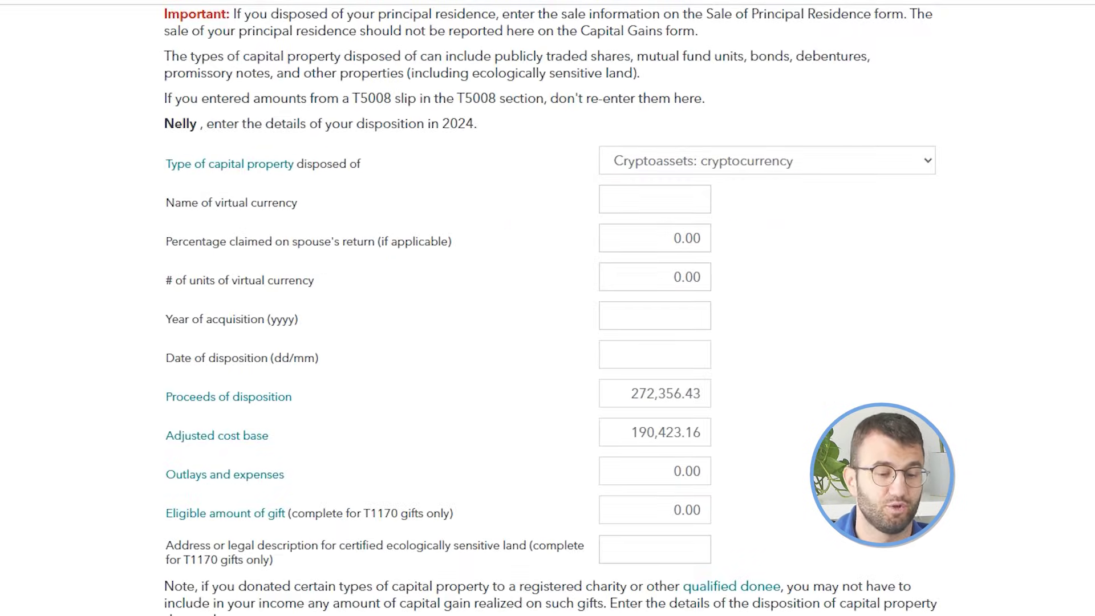
- Enter 270.24 in Outlays and expenses and save the crypto disposition
{"action": "left_click", "coordinate": [655, 471]}
{"action": "type", "text": "270.24"}
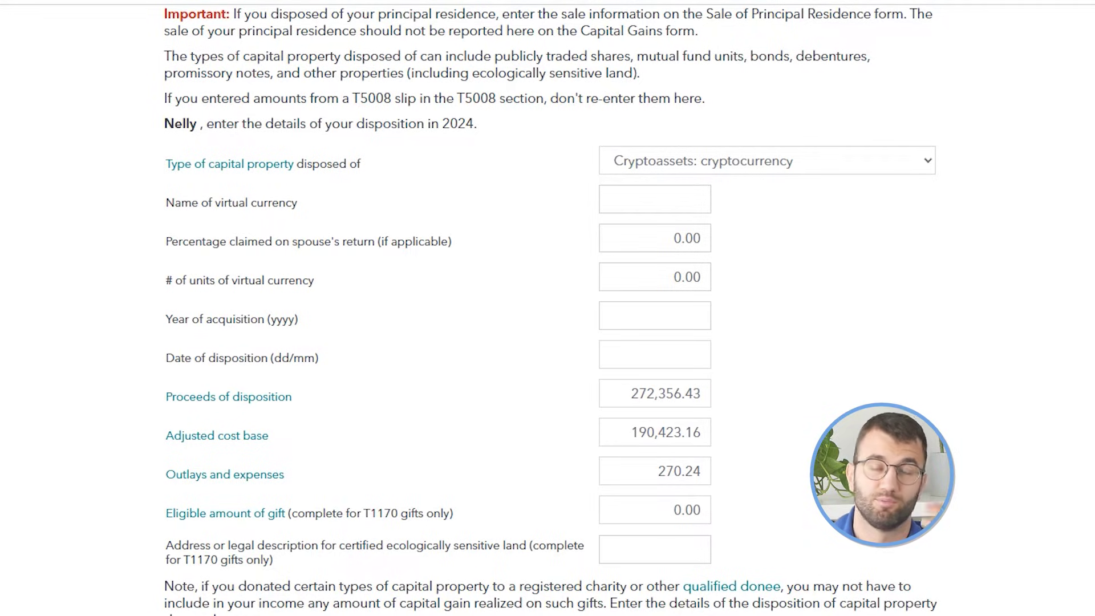
{"action": "left_click", "coordinate": [655, 354]}
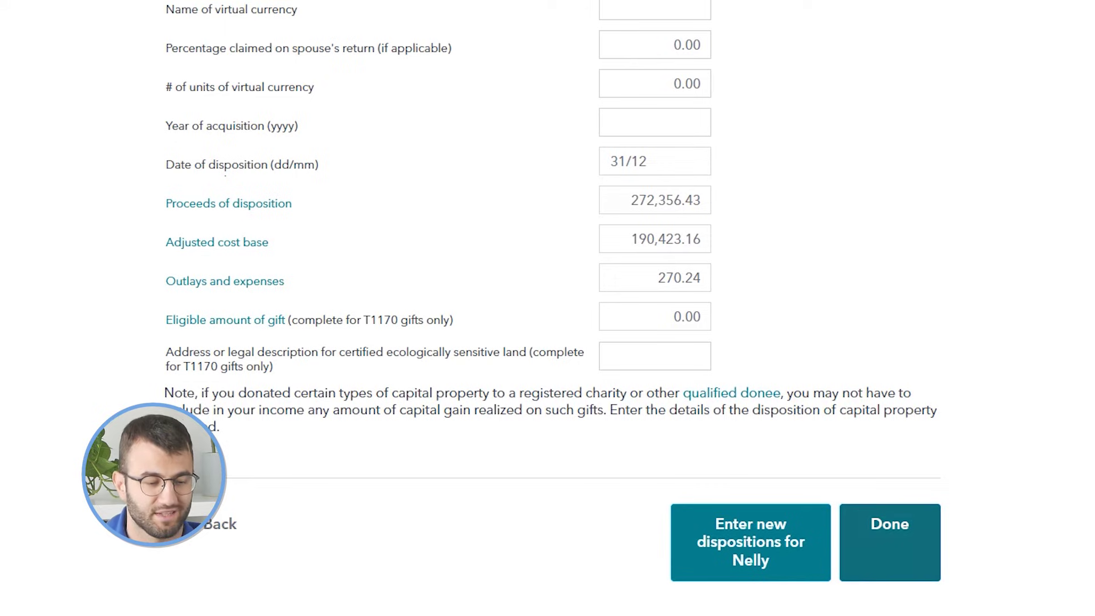
{"action": "left_click", "coordinate": [889, 542]}
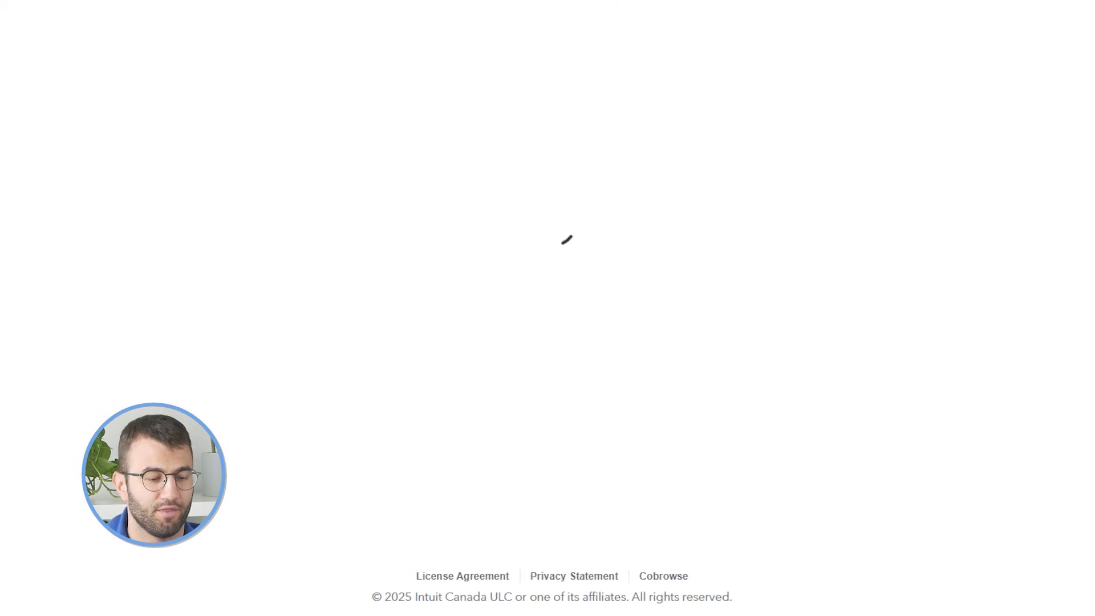
{"action": "scroll", "coordinate": [548, 286], "scroll_direction": "up", "scroll_amount": 2}
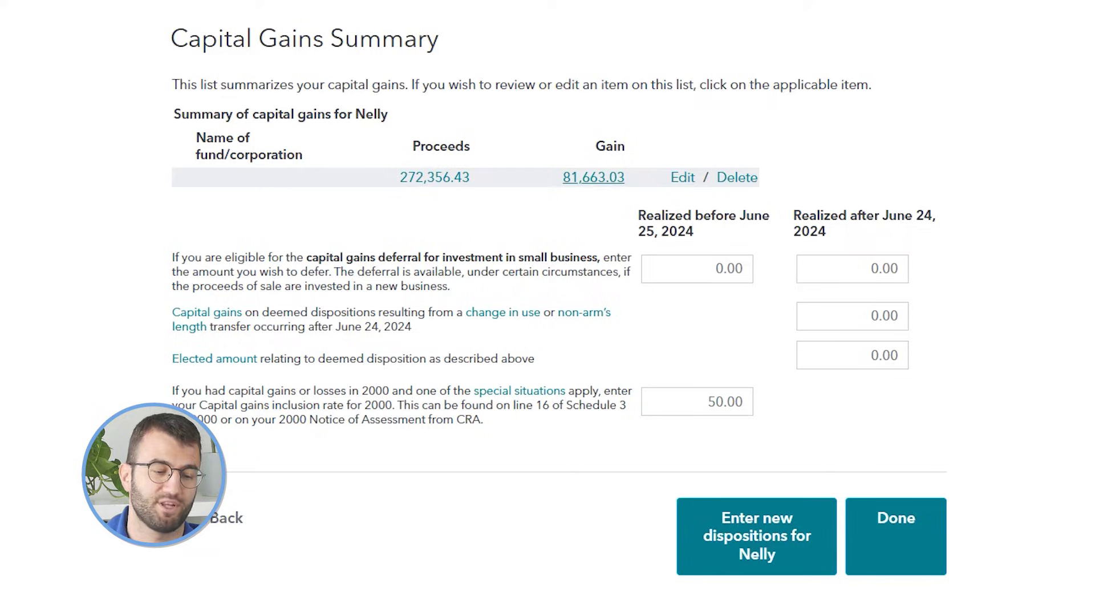
- Highlight the 81,663.03 gain on the Capital Gains Summary to review it
{"action": "double_click", "coordinate": [593, 177]}
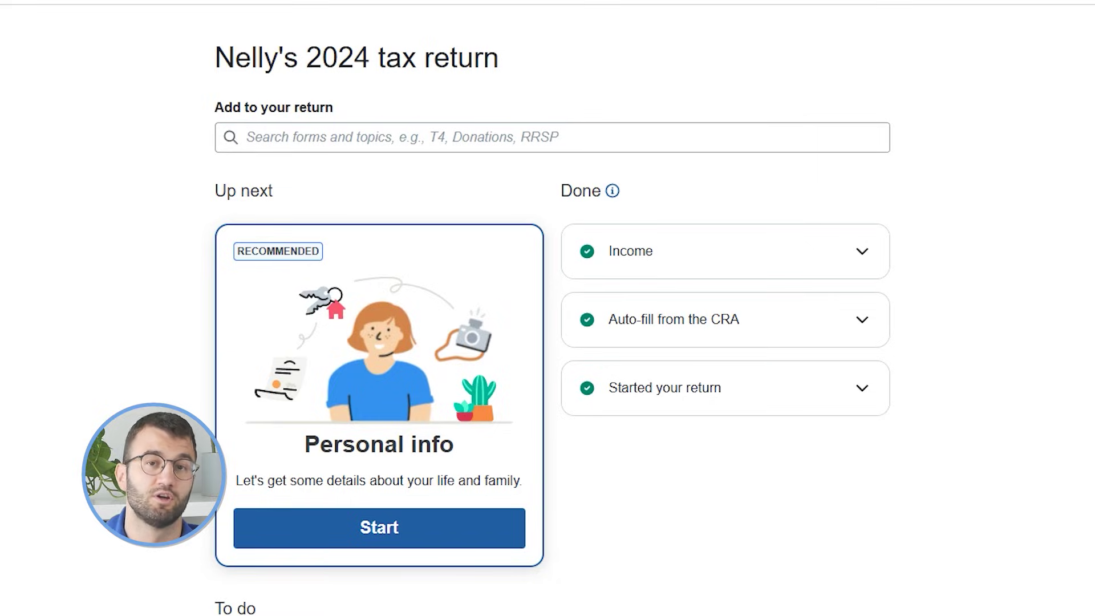
- Find the Other income topic through search and open the Other Income form
{"action": "left_click", "coordinate": [875, 137]}
{"action": "type", "text": "other income"}
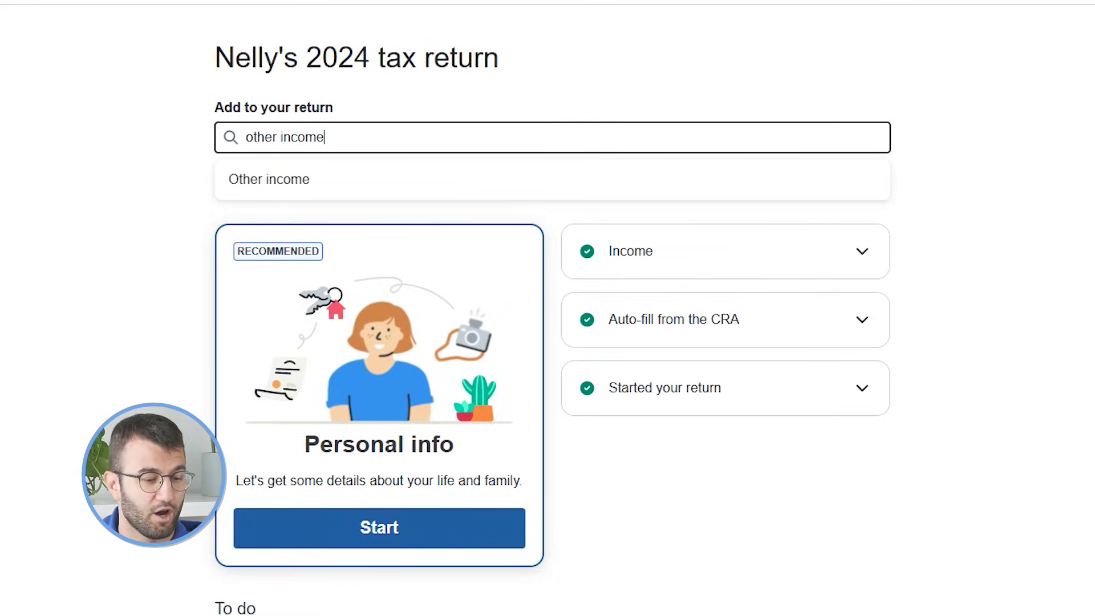
{"action": "key", "text": "Down"}
{"action": "key", "text": "Return"}
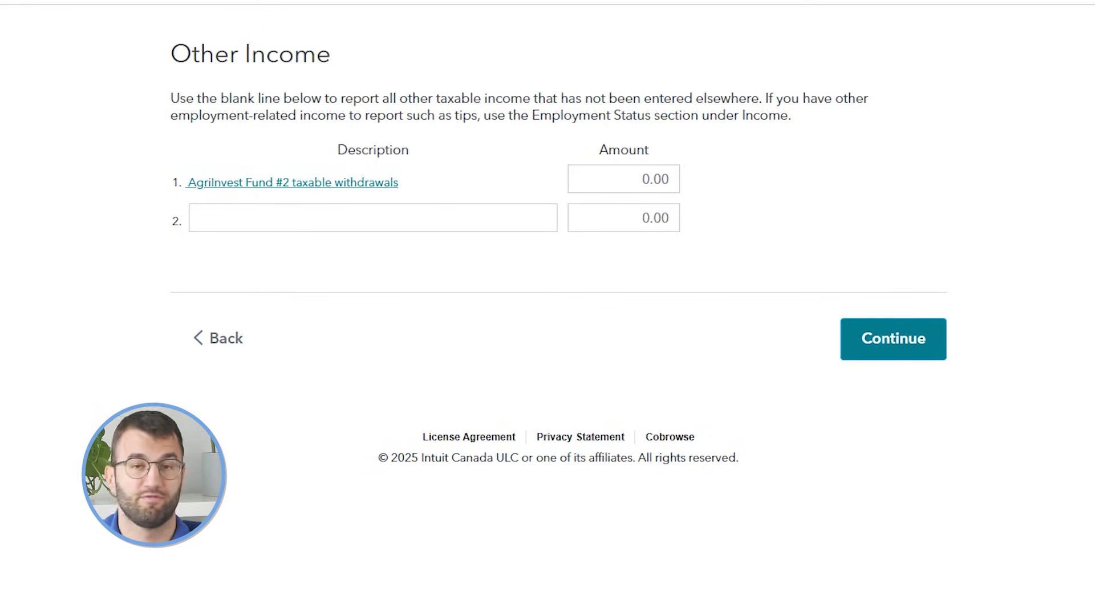
- Add a 'Staking rewards' line of 2,311.78 from Koinly's income summary
{"action": "left_click", "coordinate": [297, 218]}
{"action": "type", "text": "Staking rewards"}
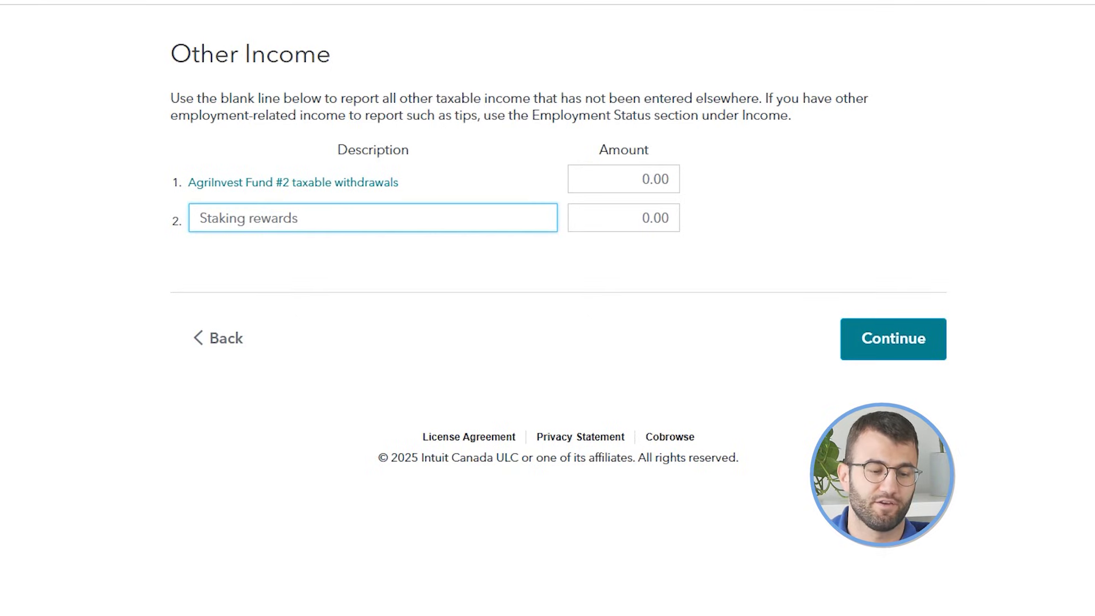
{"action": "key", "text": "Tab"}
{"action": "type", "text": "2,311.78"}
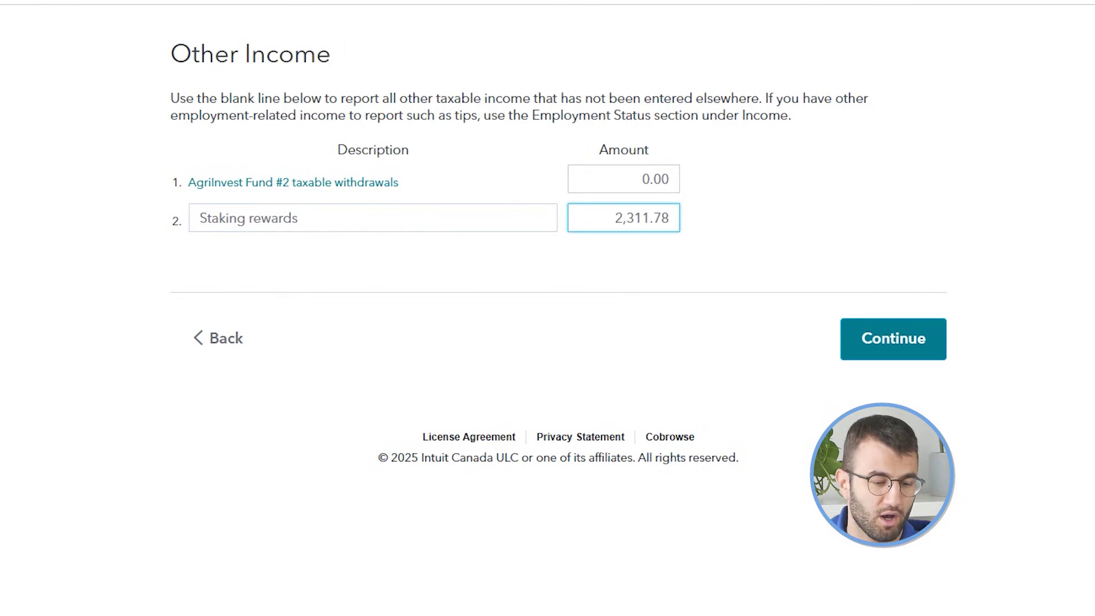